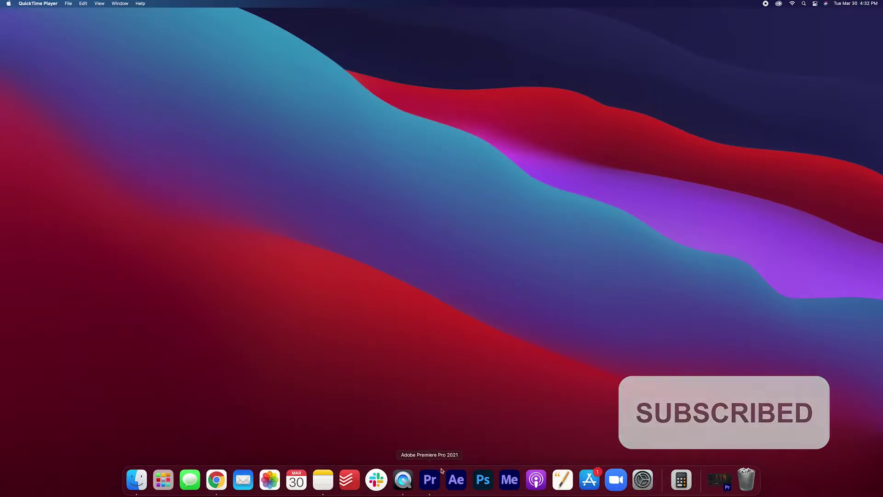
- Bring the Premiere Pro 2021 window with the Bleep Out Swear Words Tutorial project to the front
left_click(431, 481)
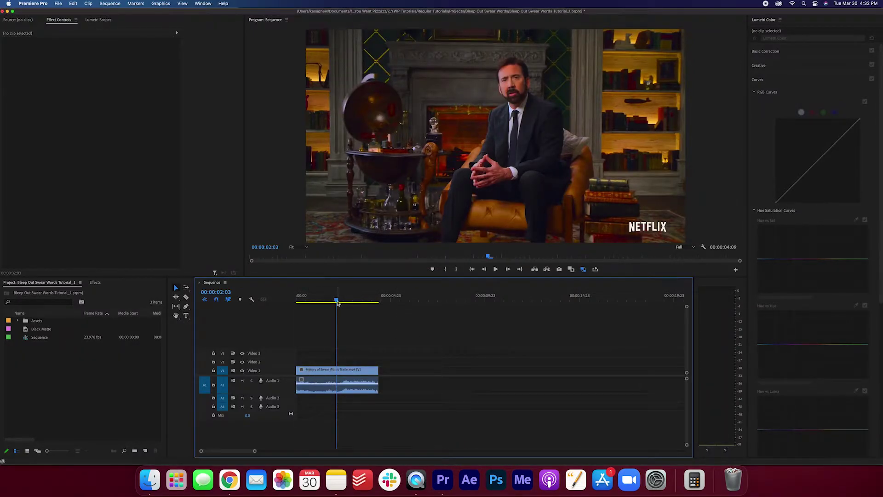
- Play the trailer from its beginning
key("Left")
left_click_drag(321, 304, 294, 302)
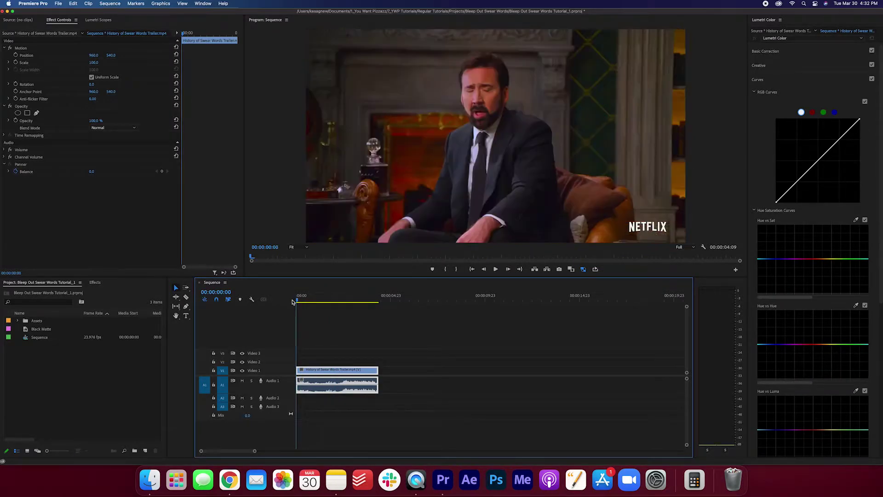
key("space")
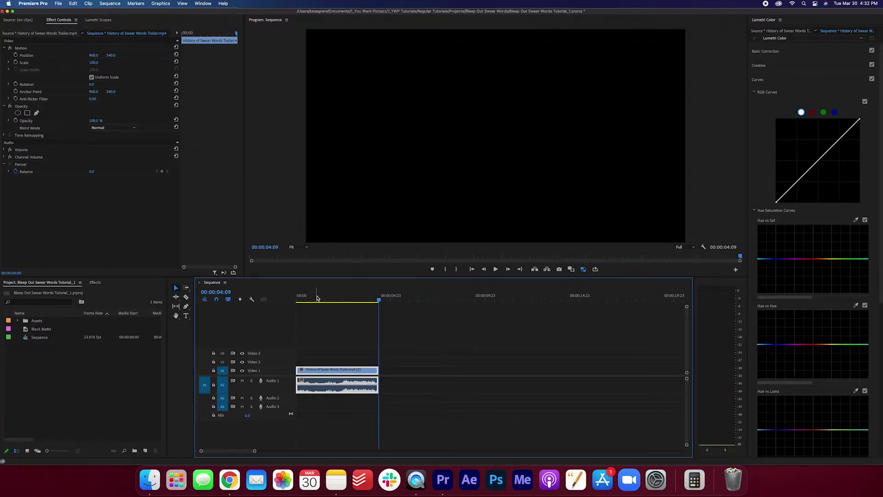
- Zoom into the timeline and park the playhead where the swear word starts, 00:00:02:00
key("=")
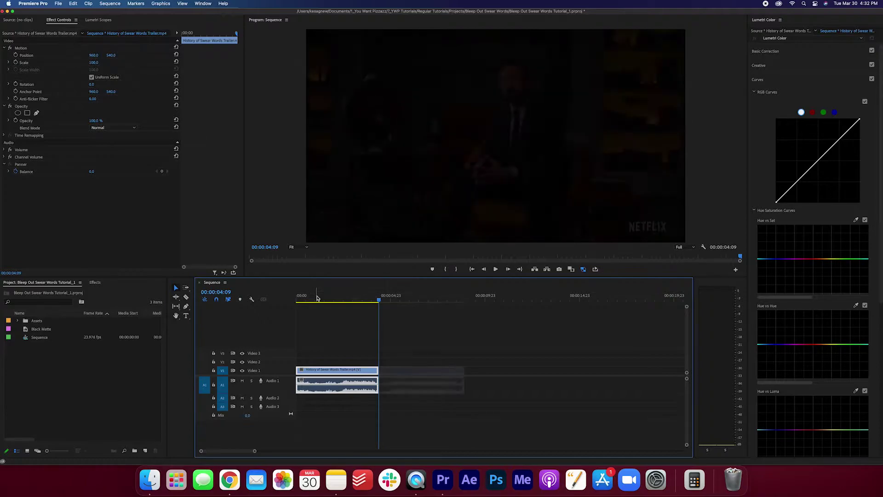
left_click(353, 298)
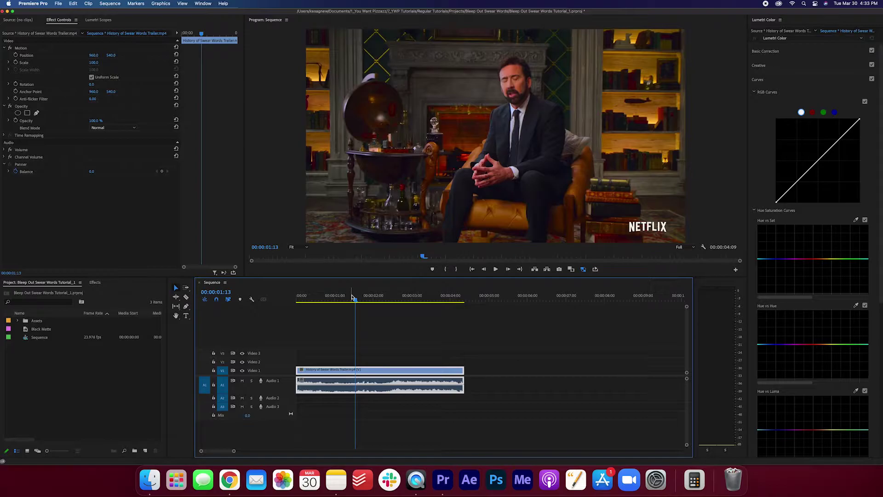
mouse_move(353, 298)
left_mouse_down()
mouse_move(329, 297)
mouse_move(341, 297)
left_mouse_up()
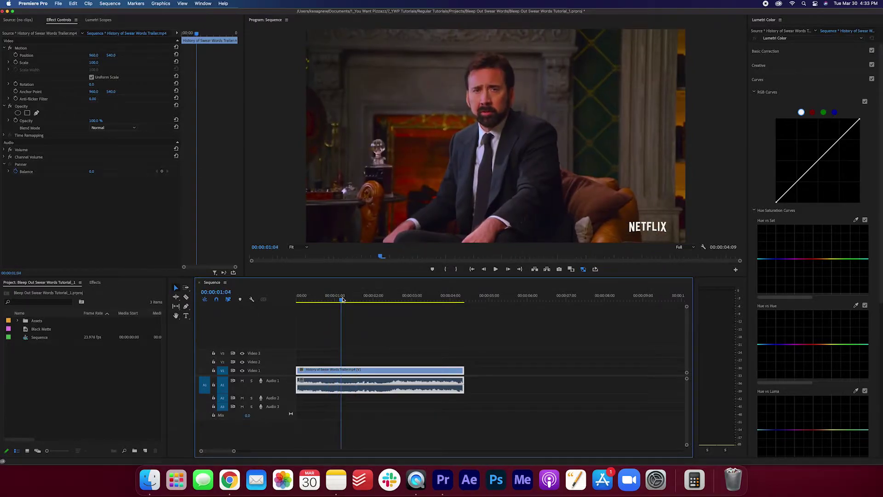
key("space")
left_click(376, 302)
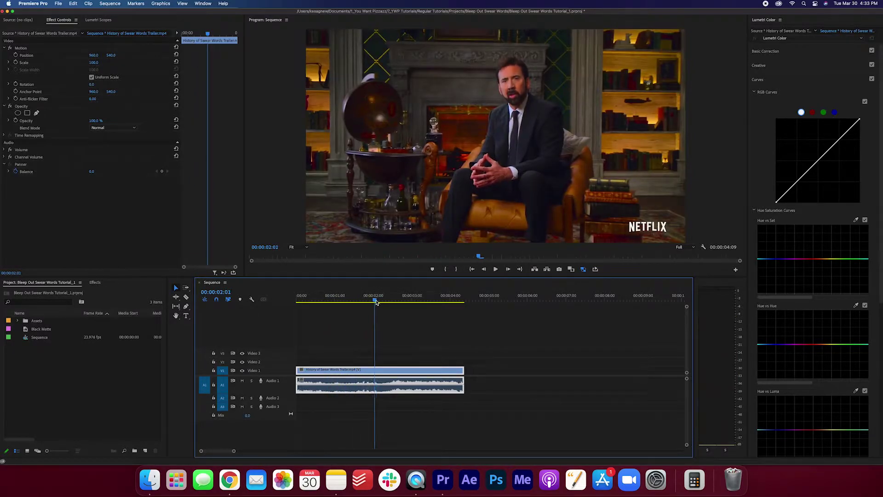
- Lock Video 1 and cut out the Audio 1 swear word between 00:00:02:00 and 00:00:02:10
left_click(375, 301)
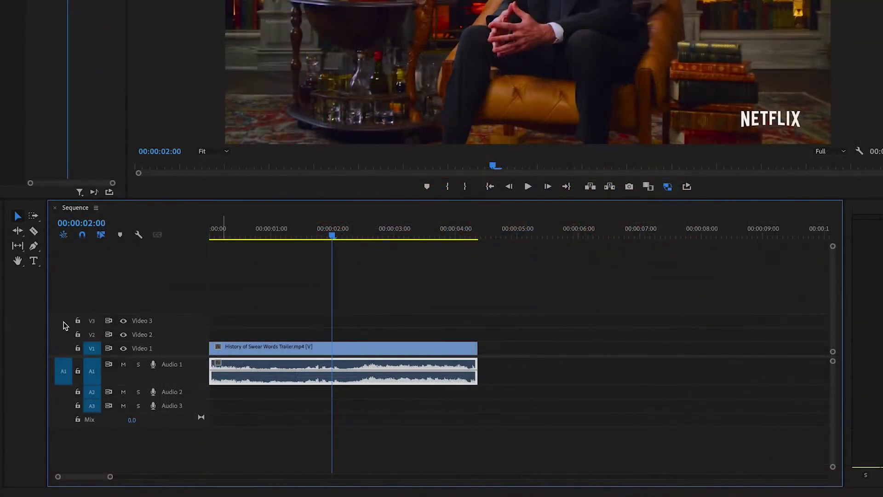
left_click(214, 370)
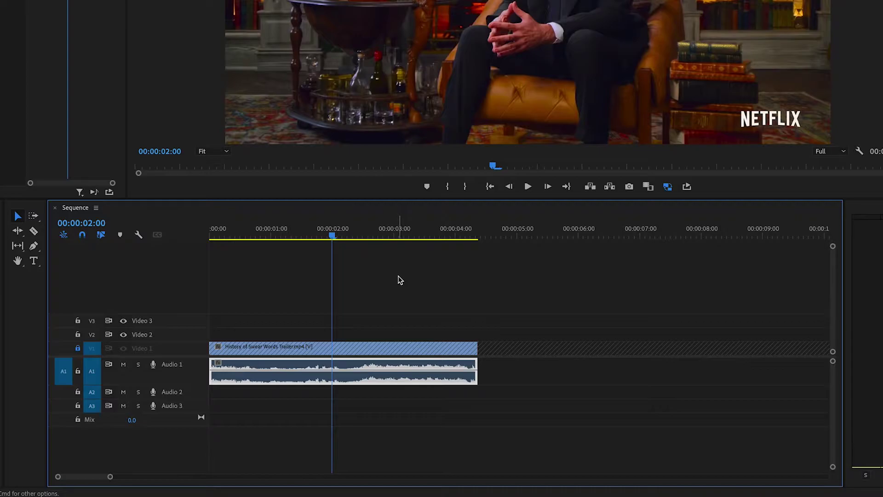
key("super+k")
key("space")
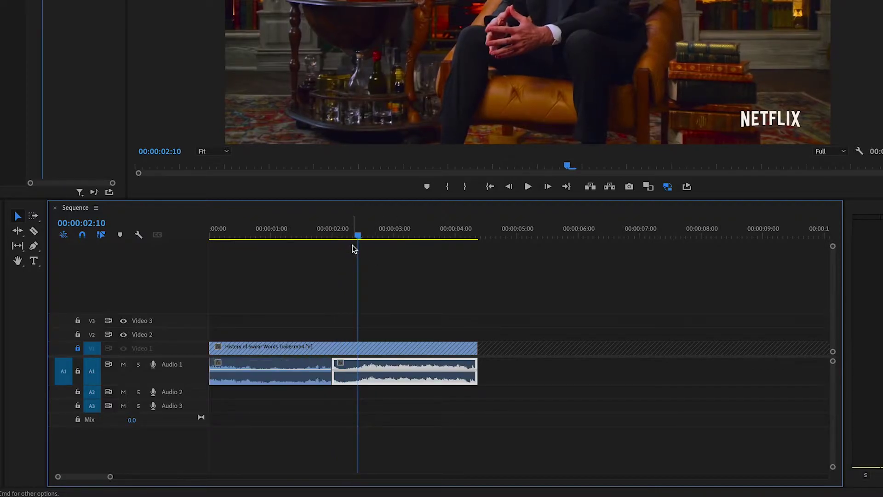
key("super+k")
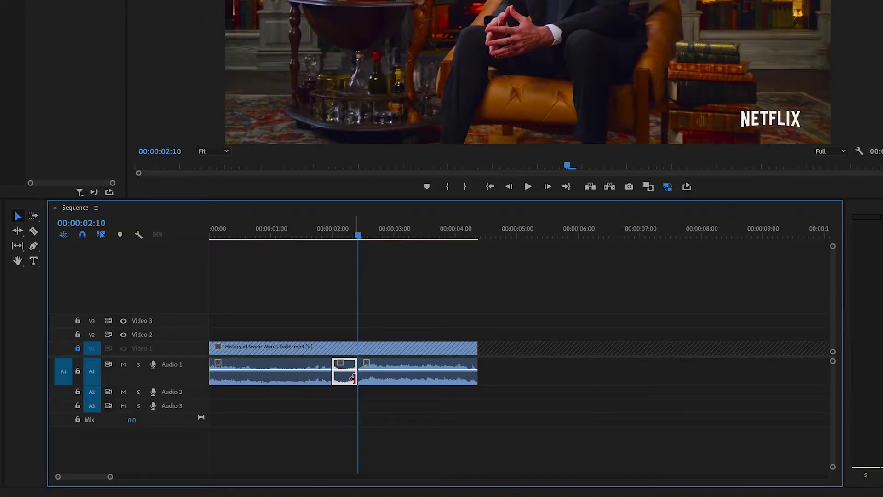
key("Delete")
- Play back from 00:00:01:03 to hear the silent gap
left_click(278, 230)
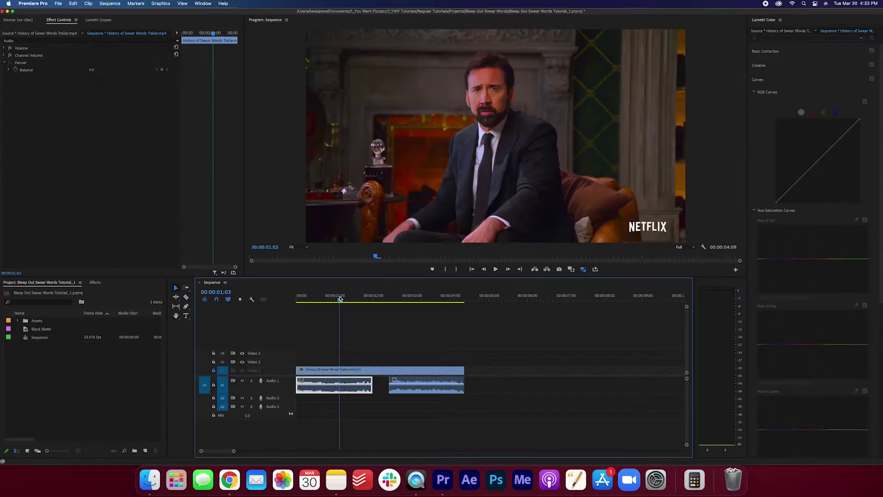
key("space")
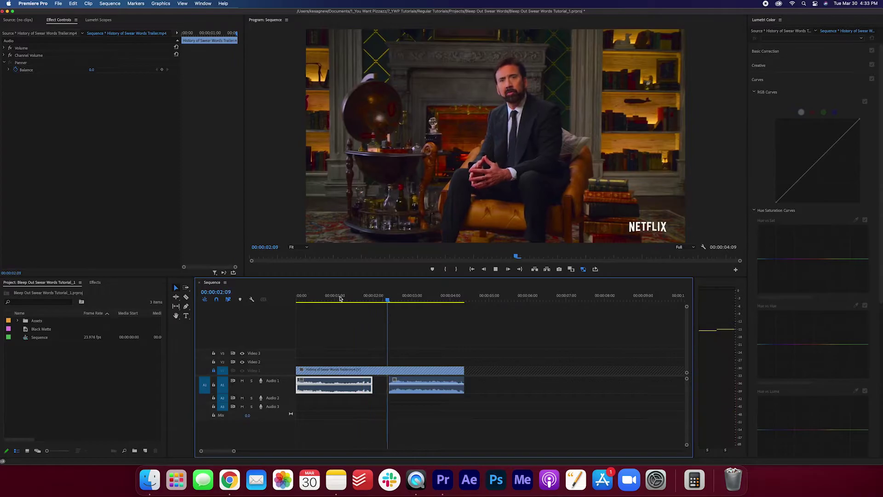
key("space")
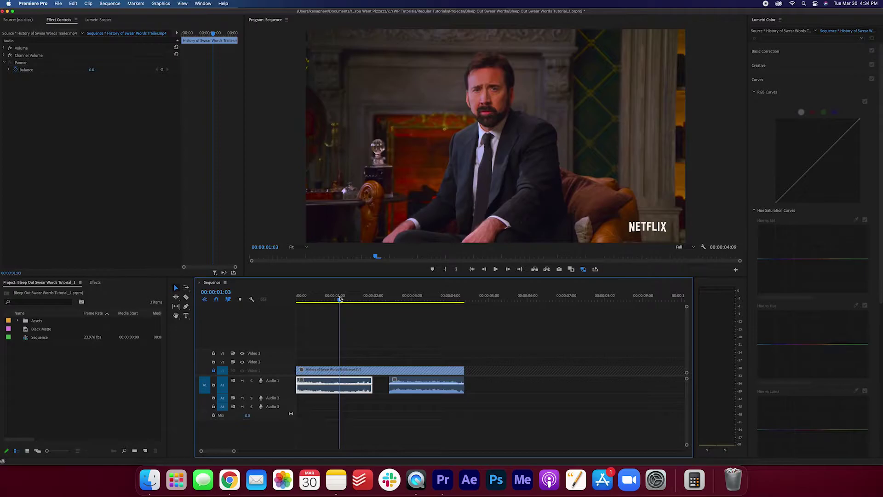
- Place the beep sound from the Assets bin onto Audio 2 under the gap
left_click(17, 321)
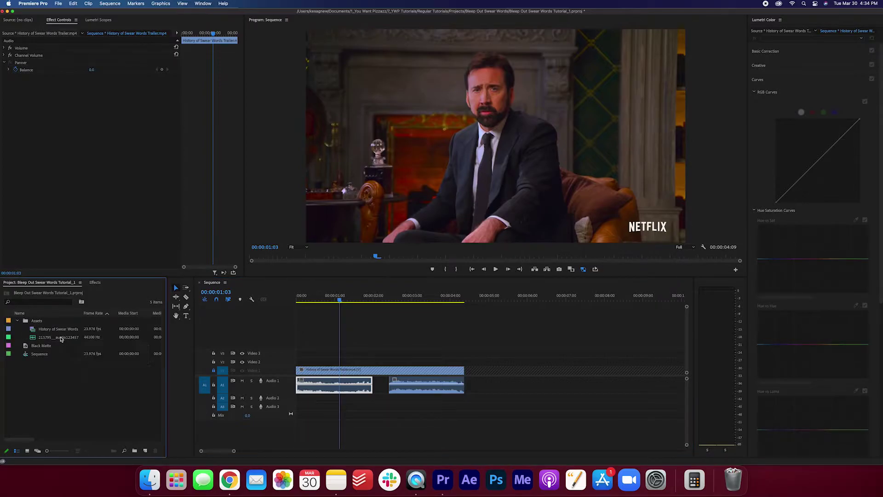
left_click(59, 338)
left_click_drag(59, 339, 338, 396)
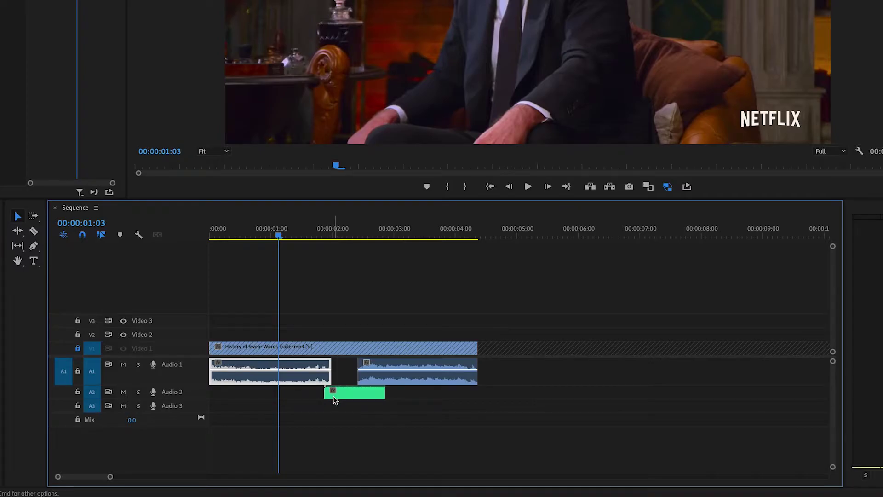
- Trim the beep's right edge to end with the gap, then play it back
scroll(333, 398, "up", 4)
left_click_drag(593, 392, 448, 387)
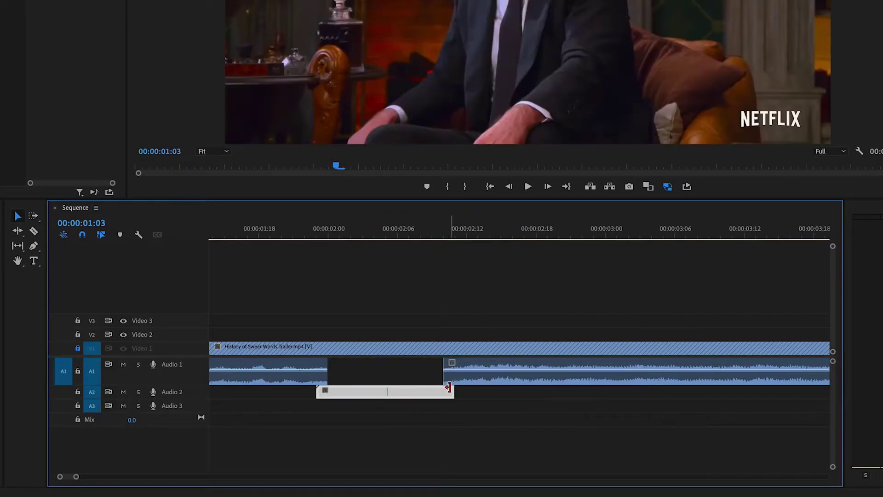
key("minus")
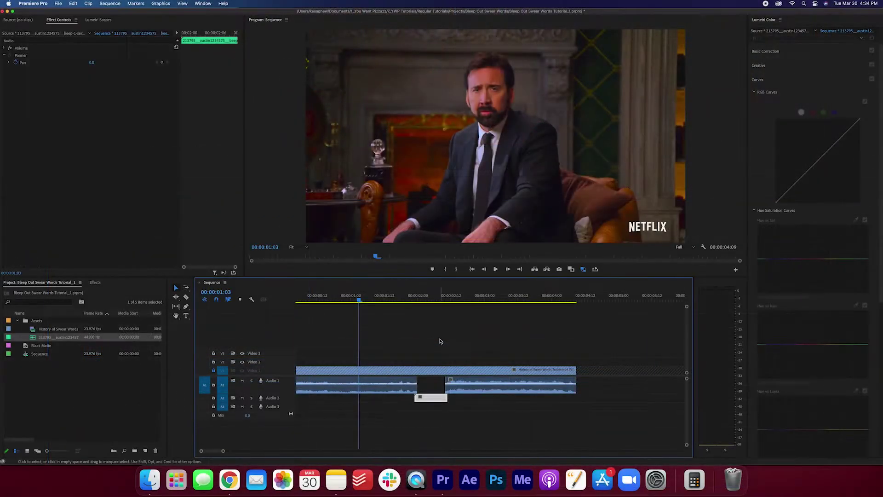
key("space")
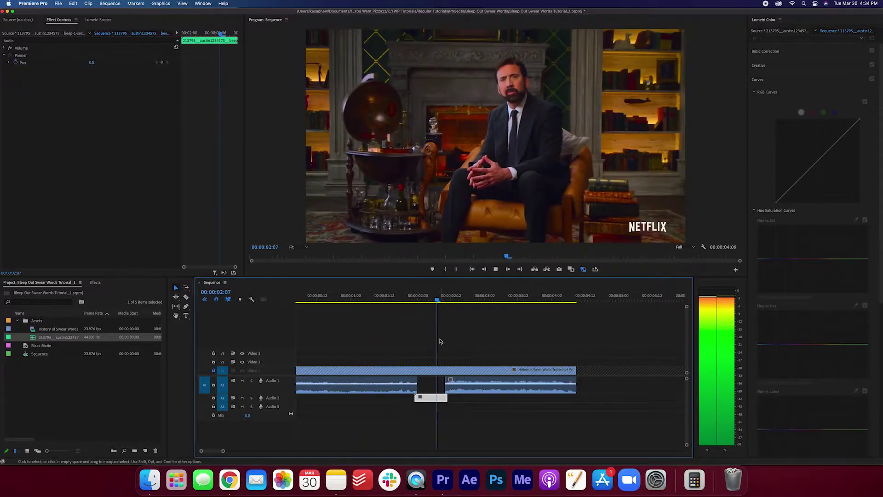
left_click(398, 299)
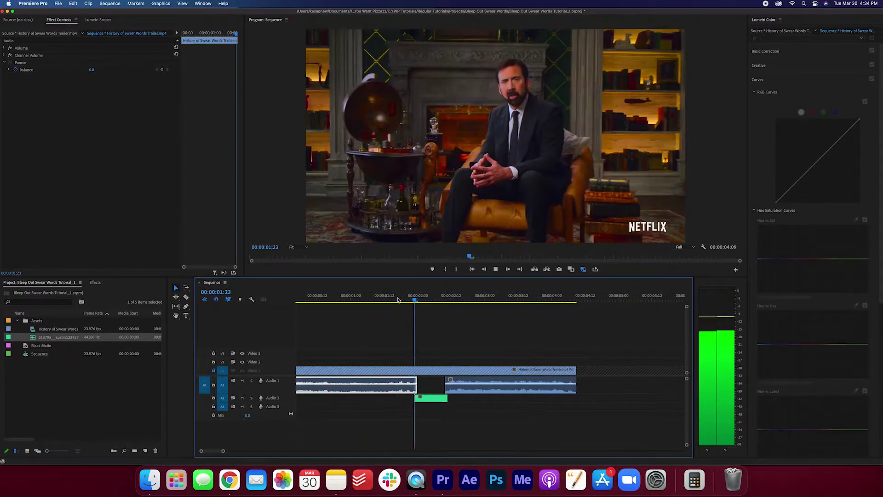
- Apply Constant Power crossfades to both edges of the gap
key("space")
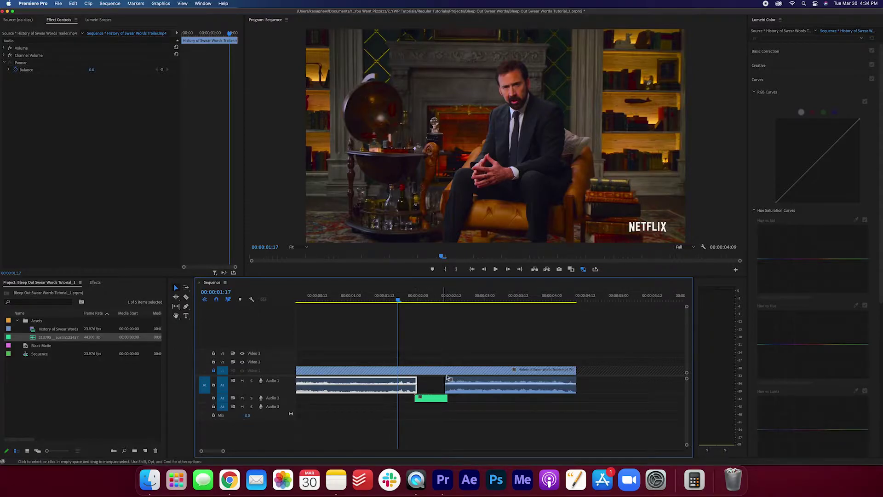
left_click(95, 282)
left_click(32, 292)
type("const")
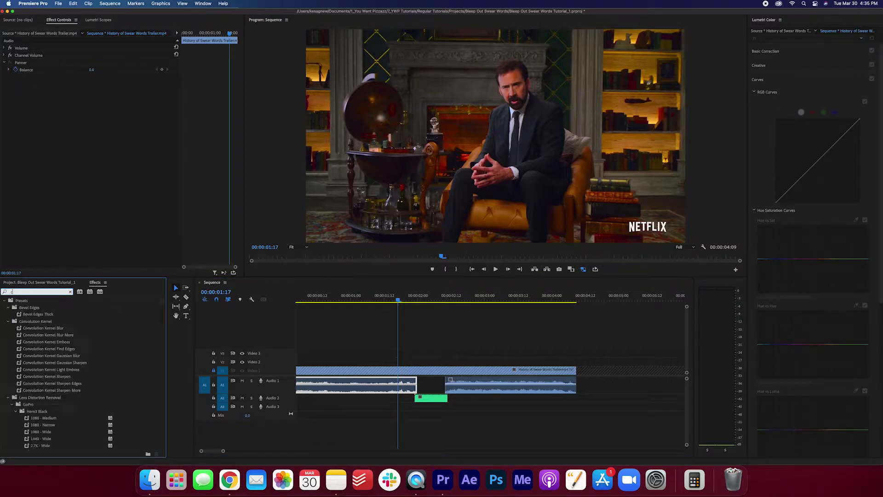
left_click(45, 343)
left_click_drag(45, 343, 539, 399)
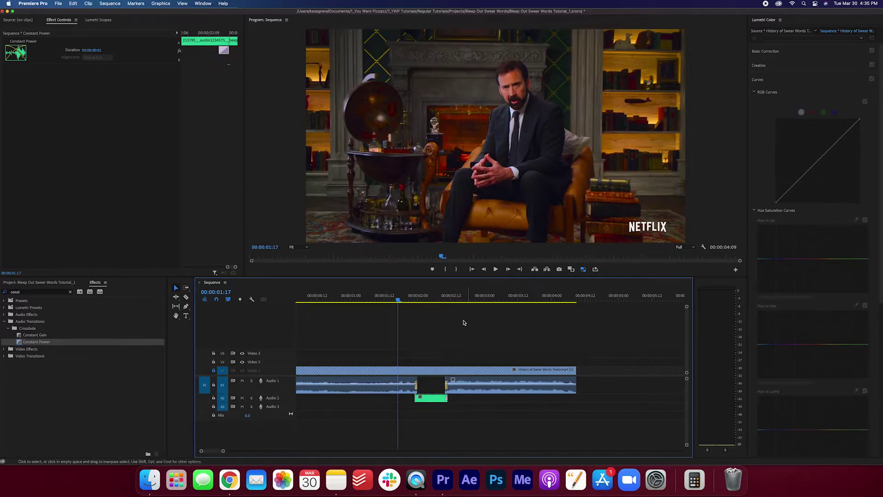
- Lower the beep clip's gain by -10 dB and play back to check it
left_click(433, 399)
right_click(432, 401)
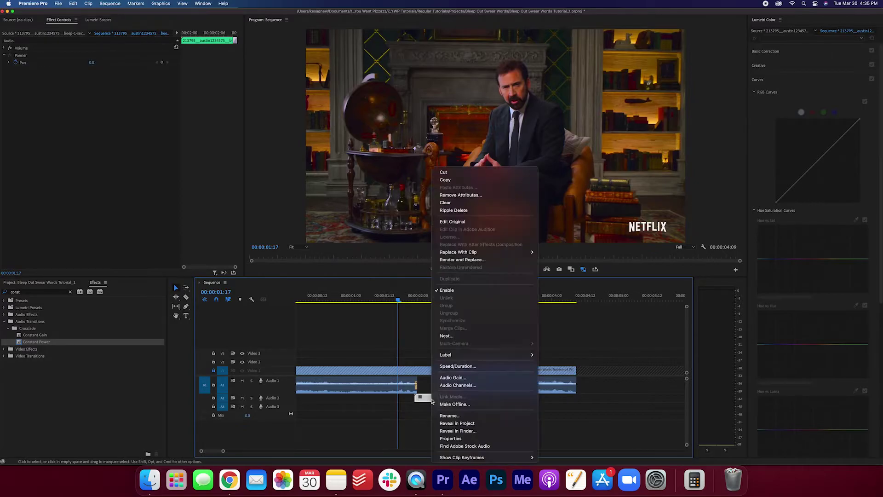
left_click(453, 378)
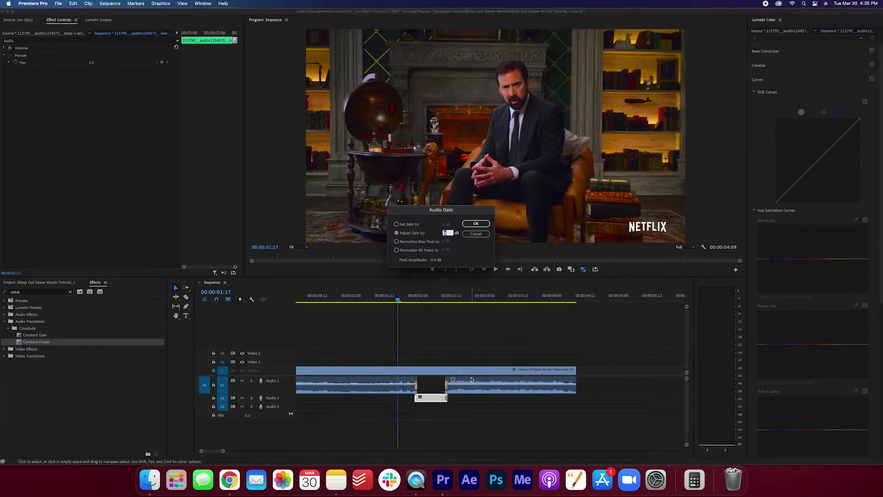
type("-10")
key("Return")
key("space")
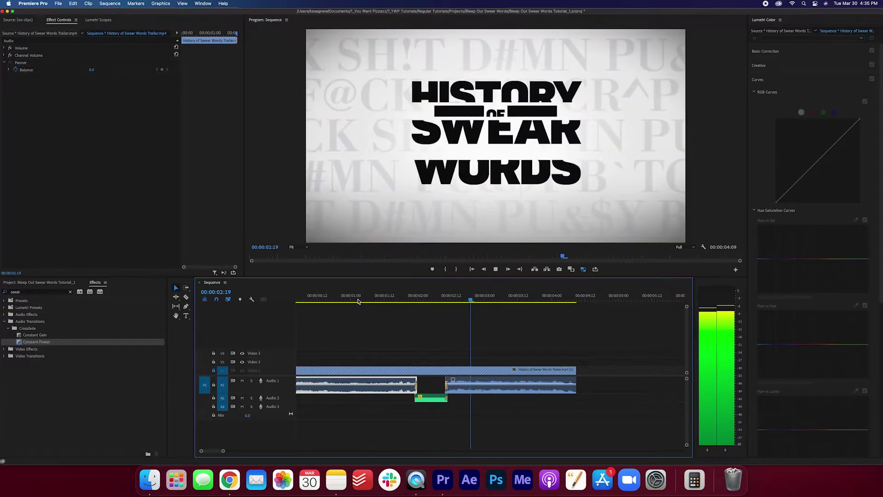
key("space")
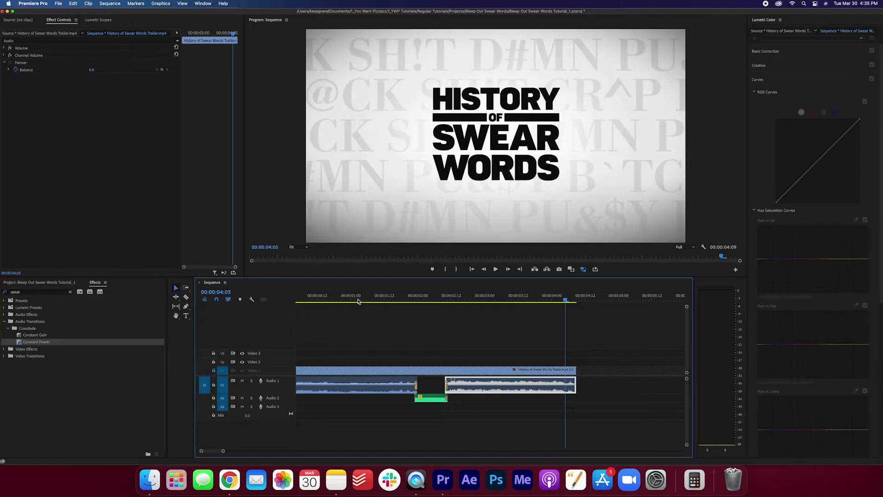
- Save the project and return the playhead to just before the bleep
key("super+s")
left_click(358, 301)
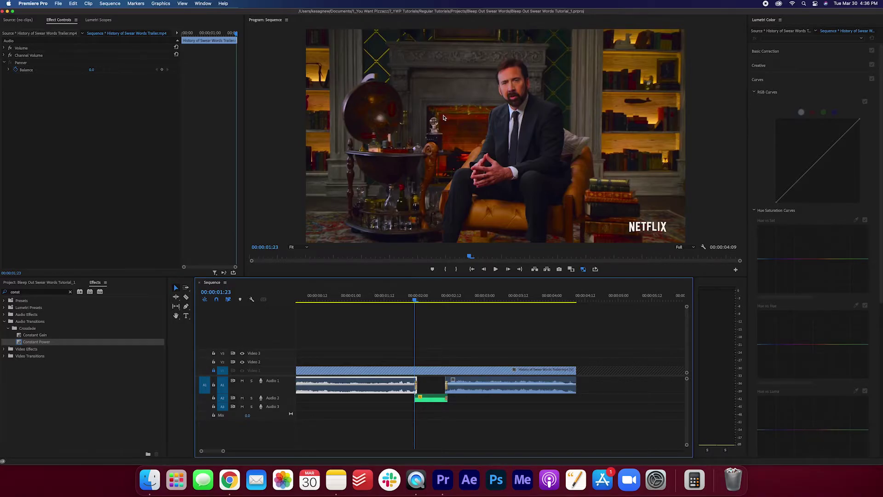
- Create a new text graphic over the speaker's face reading '#$@&%*!'
left_click(372, 321)
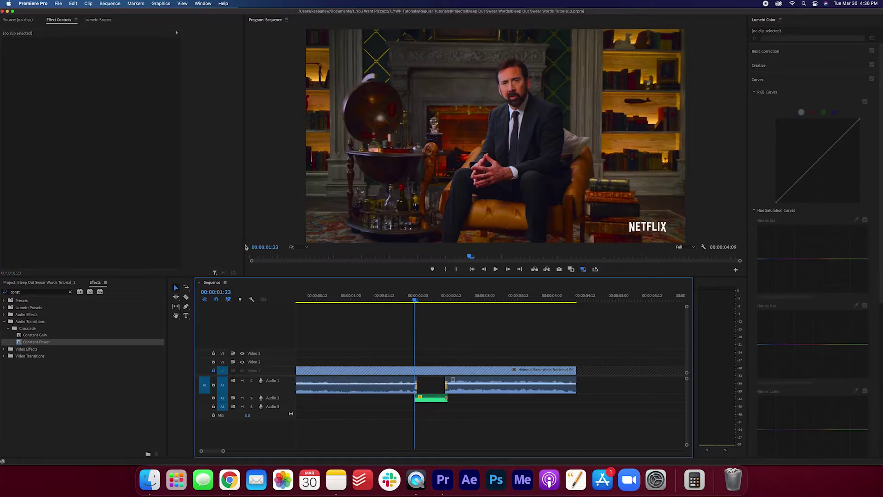
left_click(187, 317)
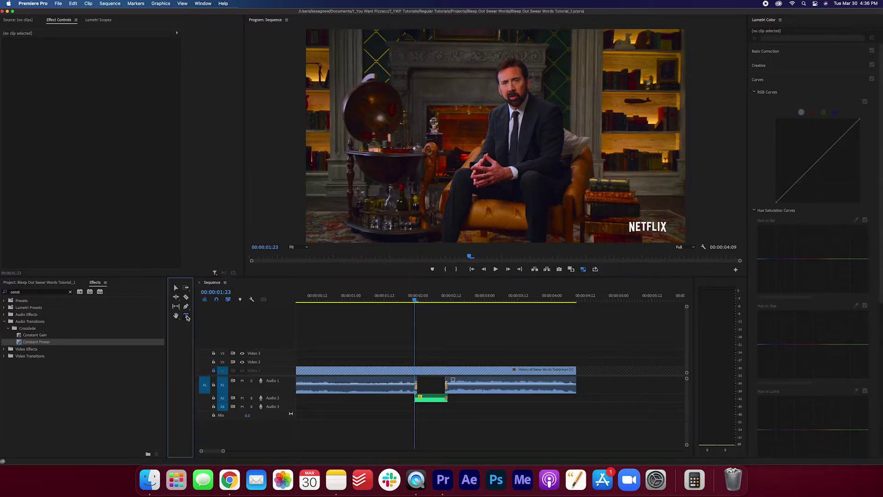
left_click(498, 100)
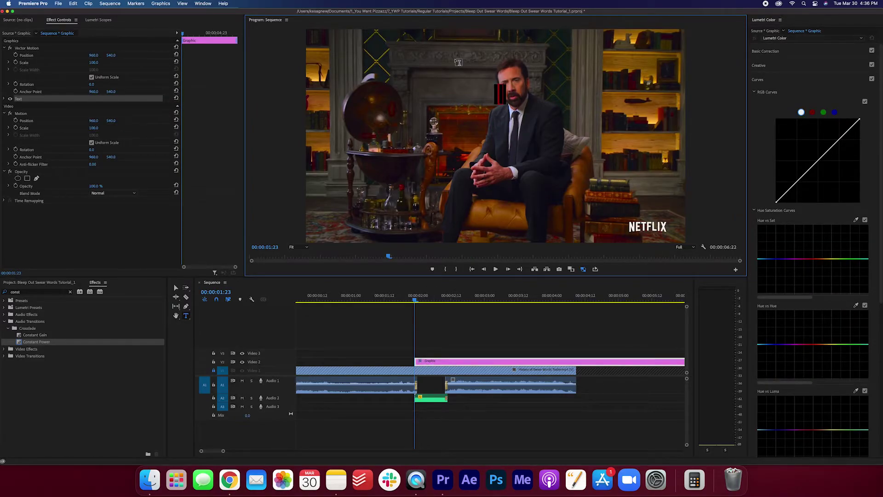
type("#$")
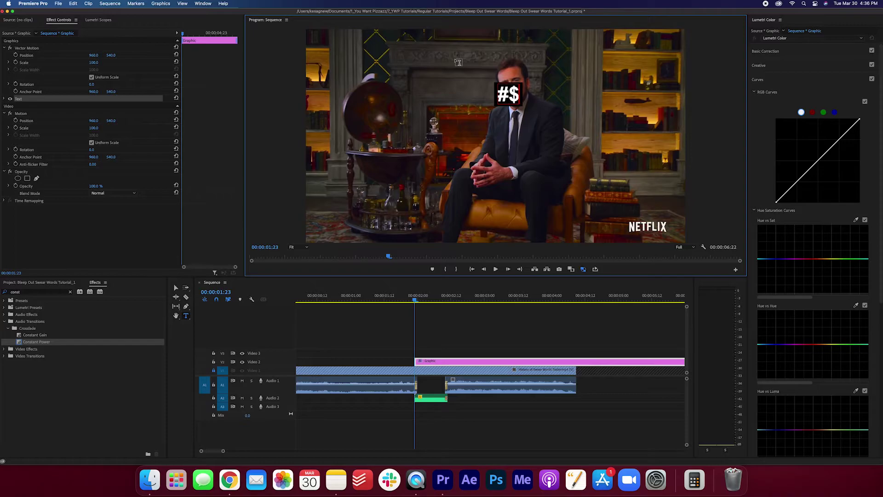
type("@&%*!")
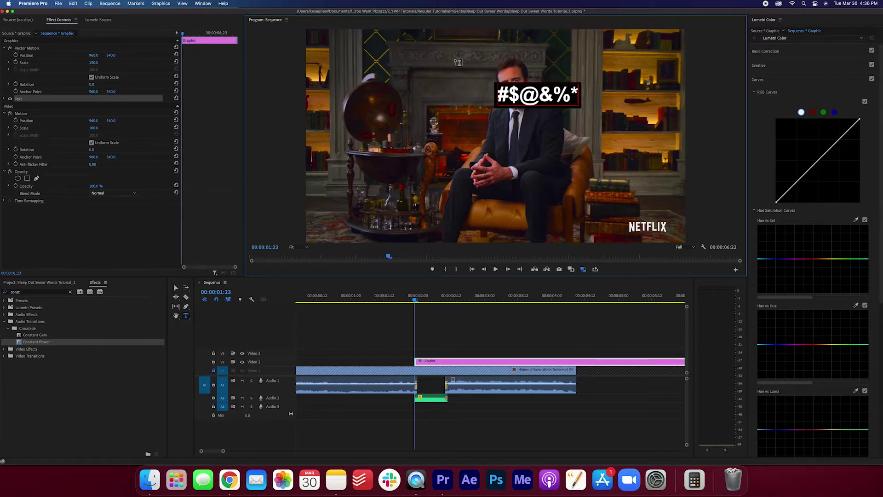
- Enable the text's background box and keep it at full opacity
left_click(3, 99)
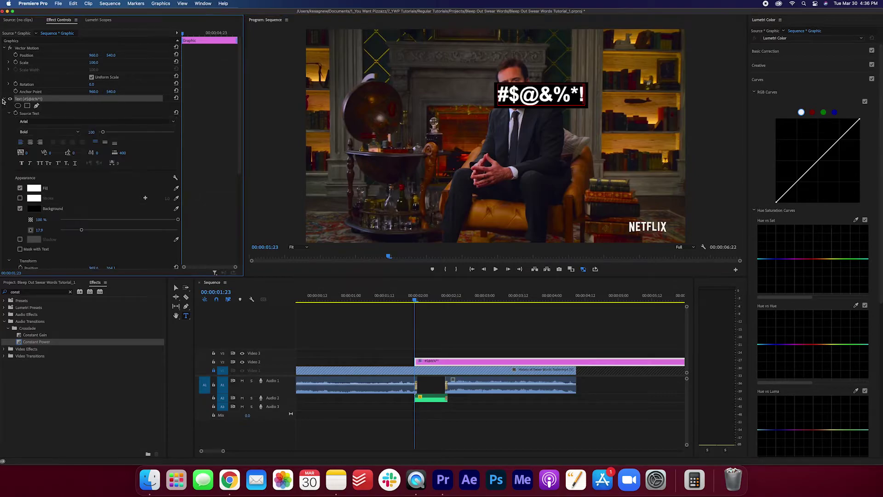
scroll(50, 138, "down", 3)
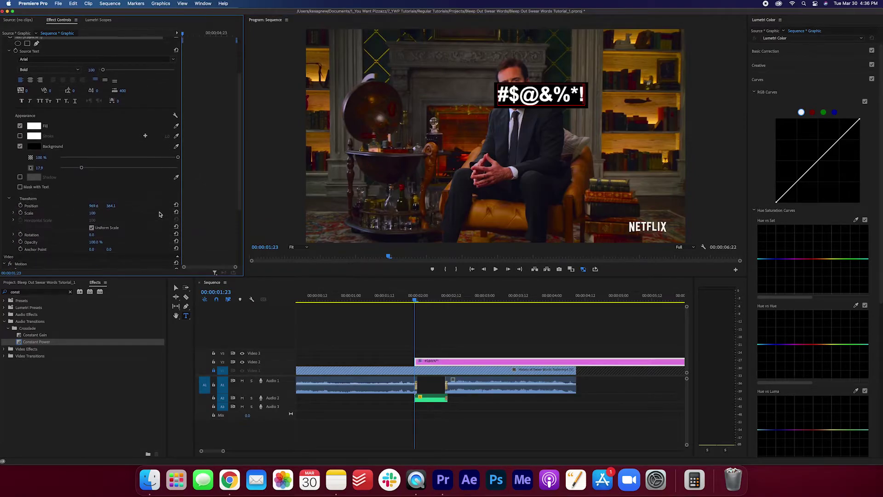
left_click(20, 160)
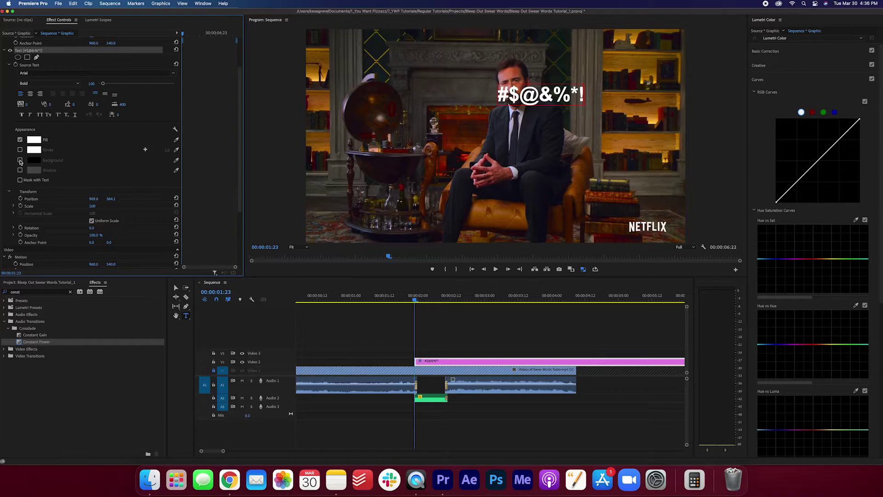
left_click(20, 161)
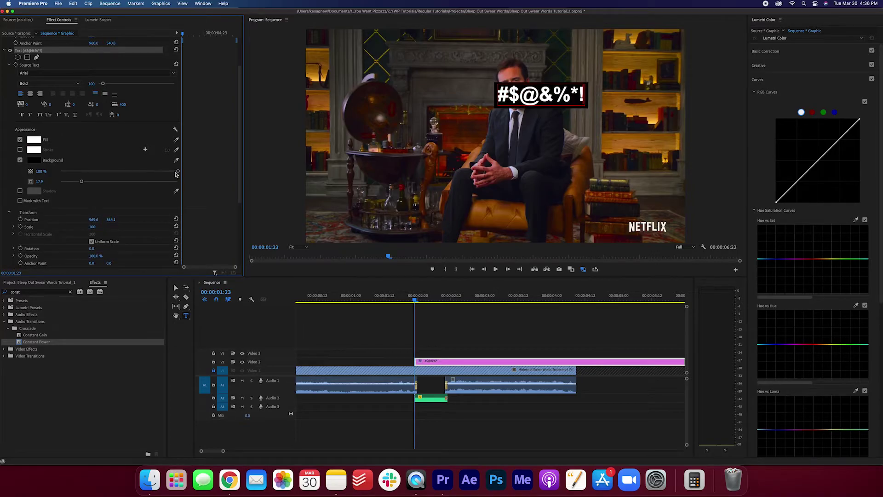
left_click_drag(178, 171, 109, 171)
left_click_drag(177, 169, 222, 168)
- Set the background box colour to black and enlarge its size
left_click(33, 160)
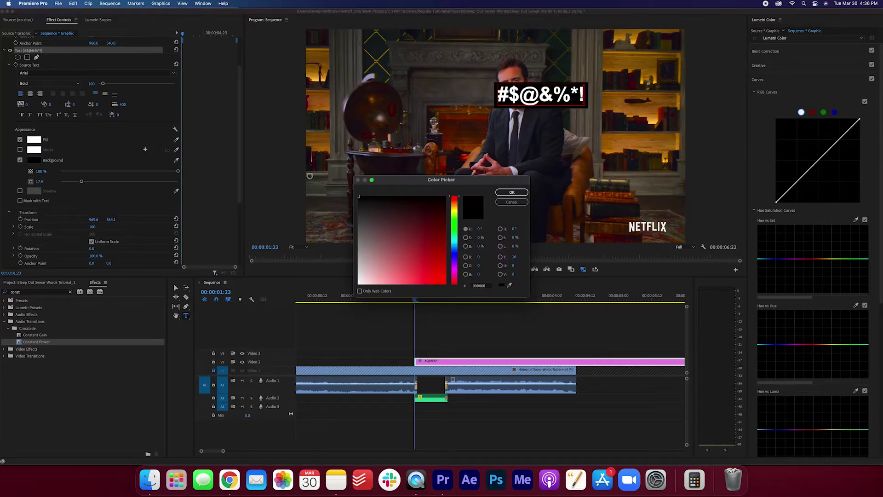
left_click(511, 193)
mouse_move(81, 182)
left_mouse_down()
mouse_move(69, 183)
mouse_move(97, 184)
mouse_move(85, 186)
left_mouse_up()
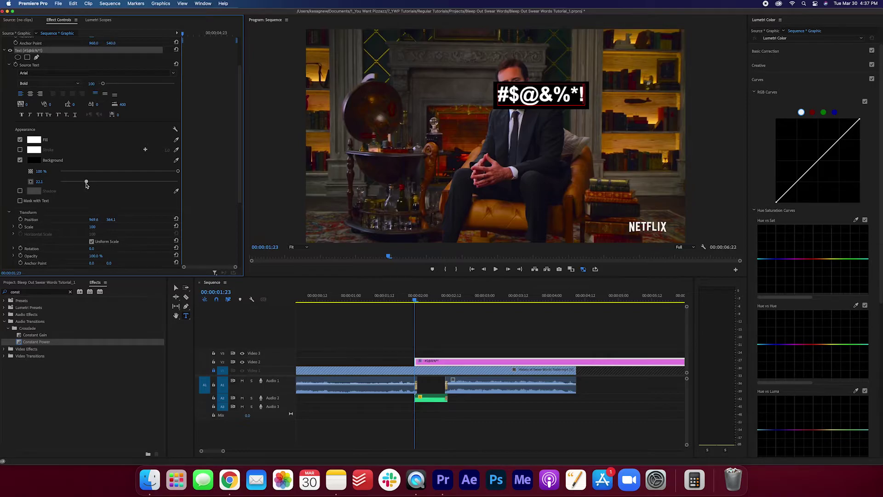
- Scale the #$@&%*! graphic clip to 42 and drag it up over the speaker's mouth
left_click(434, 334)
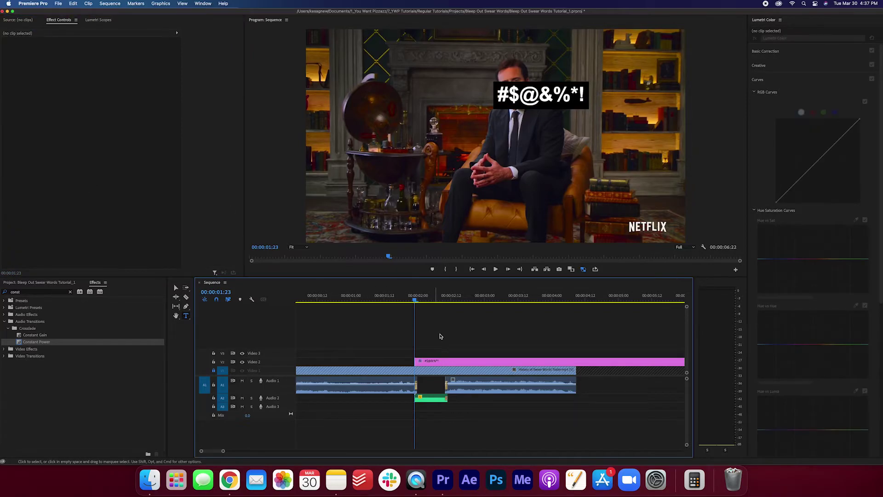
left_click(449, 364)
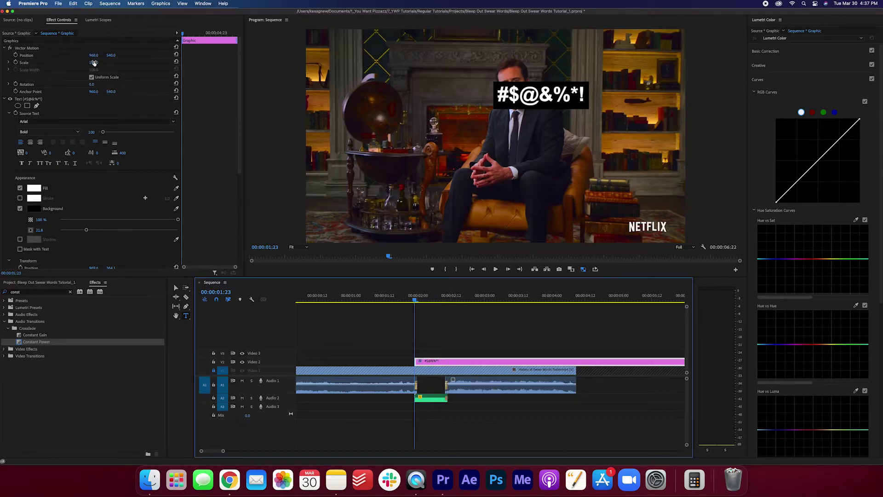
left_click_drag(94, 62, 67, 63)
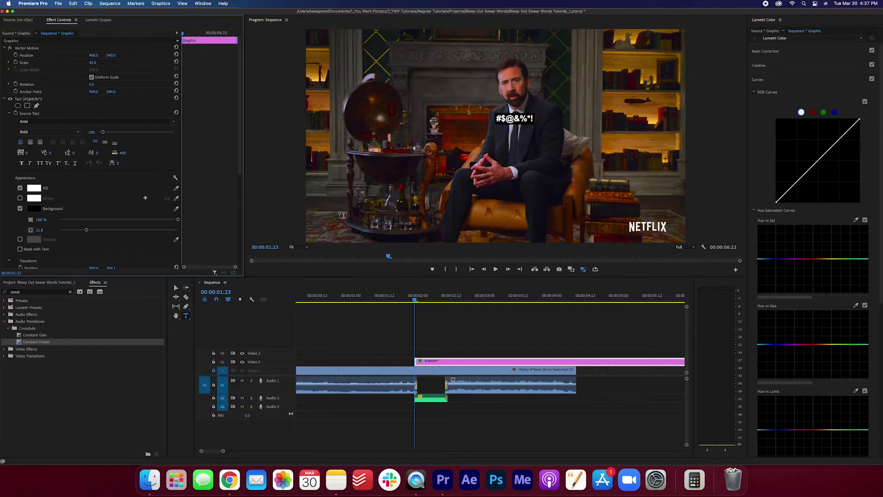
left_click(176, 288)
left_click_drag(523, 121, 523, 102)
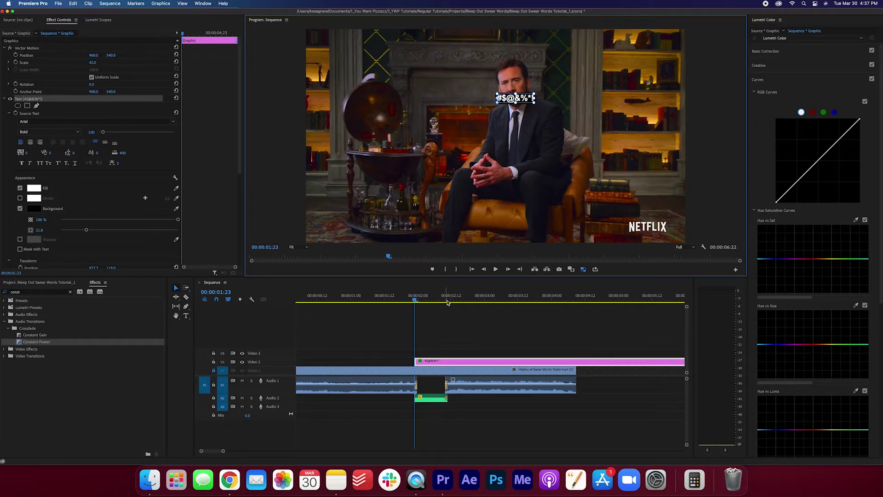
- Keyframe the text's Position at 00:00:02:04 and 00:00:02:10 to keep it on the mouth
scroll(21, 201, "down", 5)
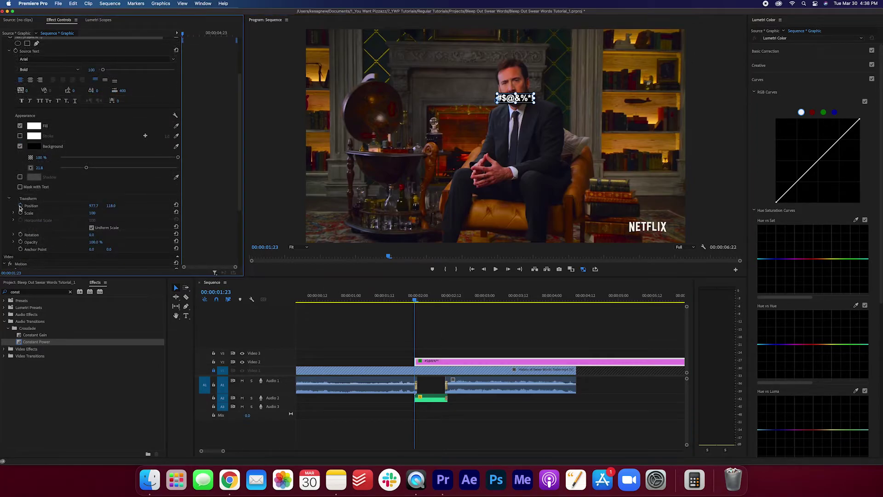
left_click(20, 206)
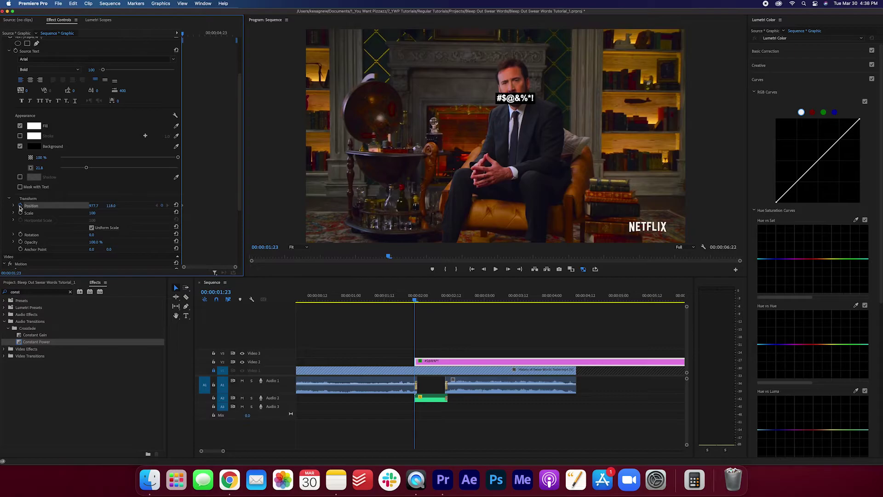
left_click(418, 301)
left_click_drag(420, 301, 428, 301)
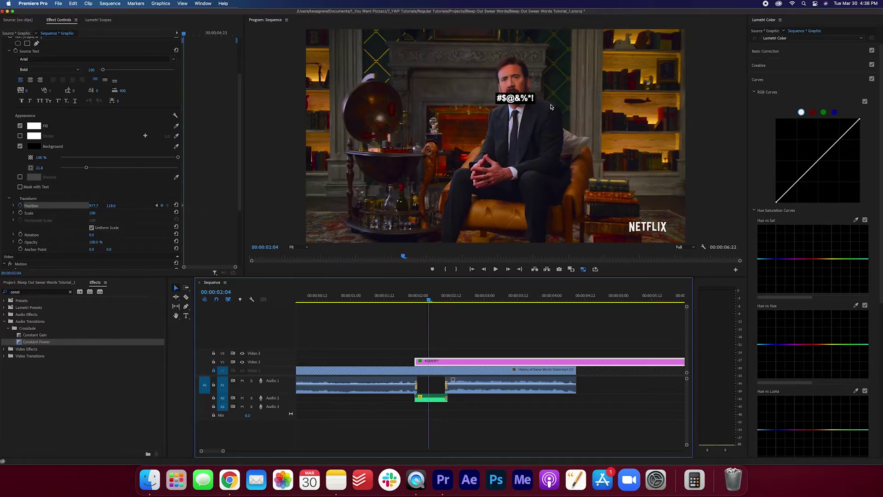
left_click_drag(527, 105, 525, 100)
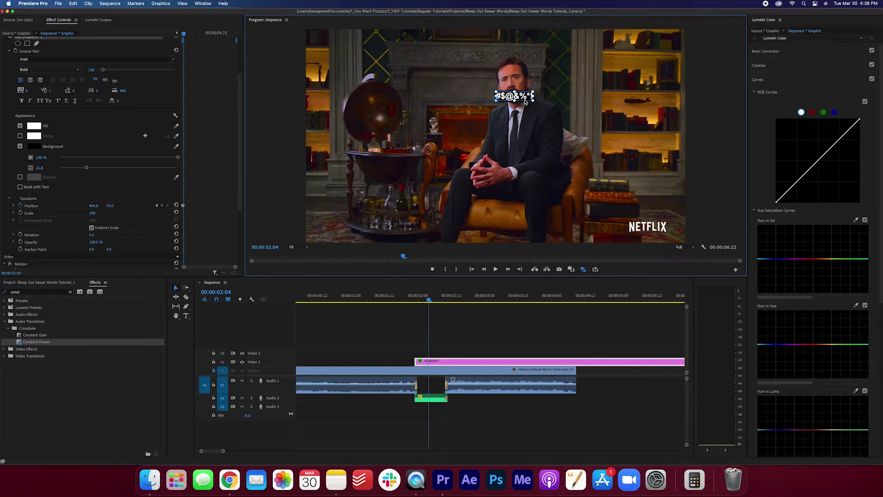
left_click_drag(431, 302, 444, 302)
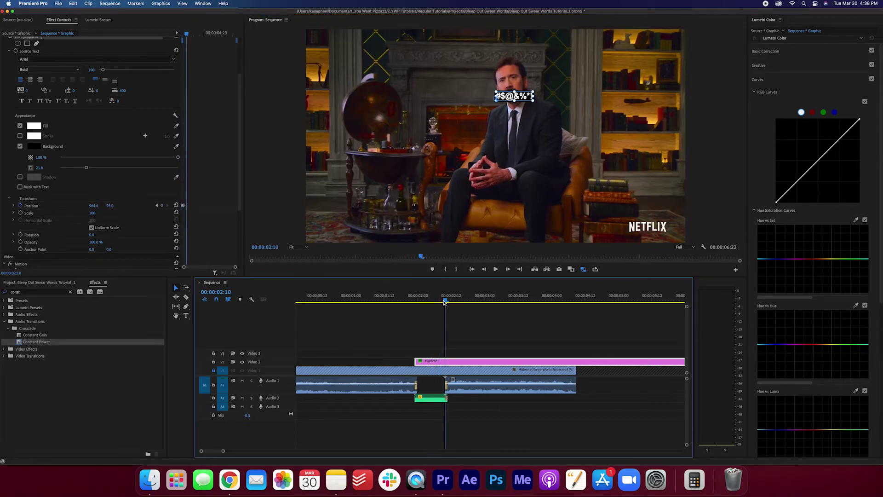
left_click_drag(529, 98, 527, 96)
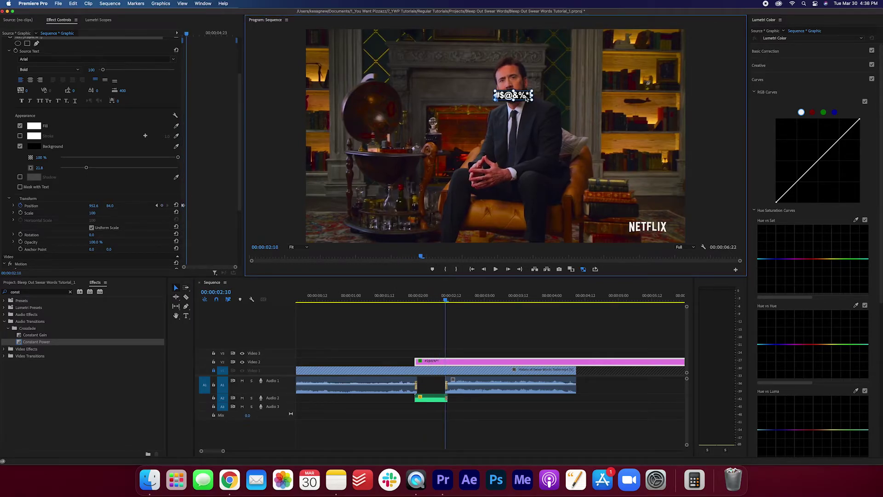
left_click(449, 301)
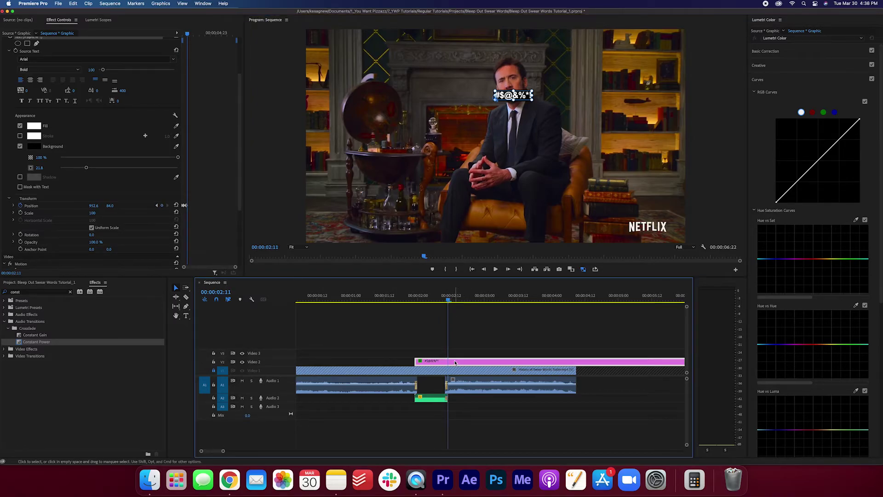
- Delete the '#$@&%*!' graphic past 00:00:02:11 and scrub through the bleep to check its tracking
scroll(434, 365, "up", 3, "alt")
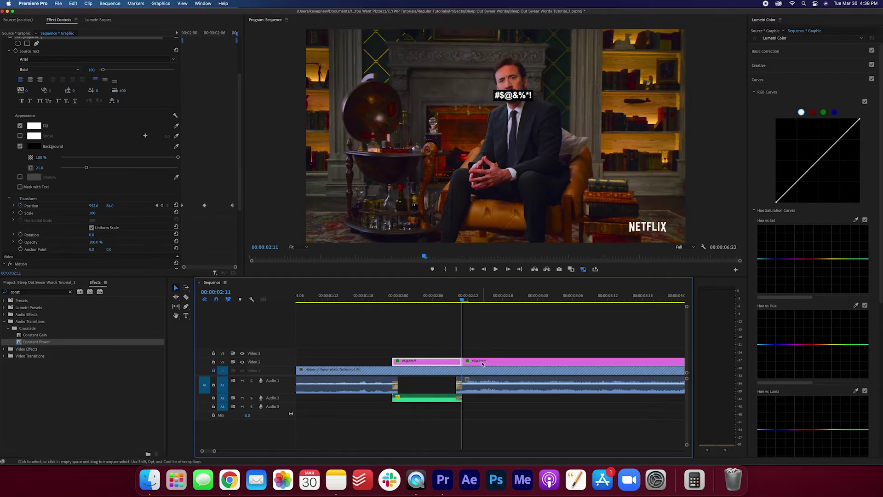
key("Delete")
left_click(444, 300)
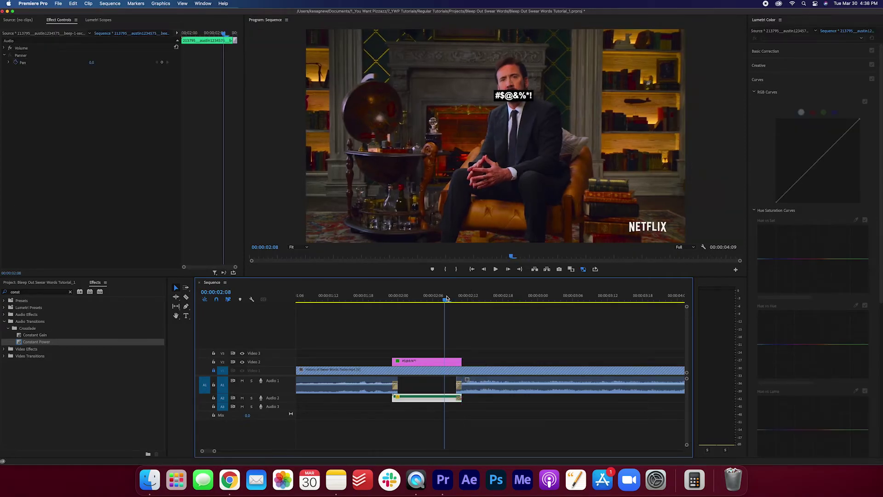
left_click_drag(422, 304, 392, 304)
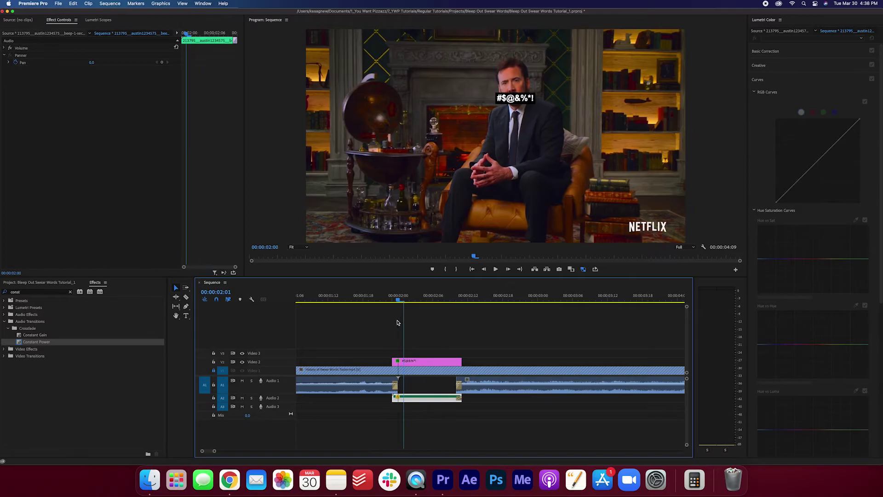
left_click(413, 365)
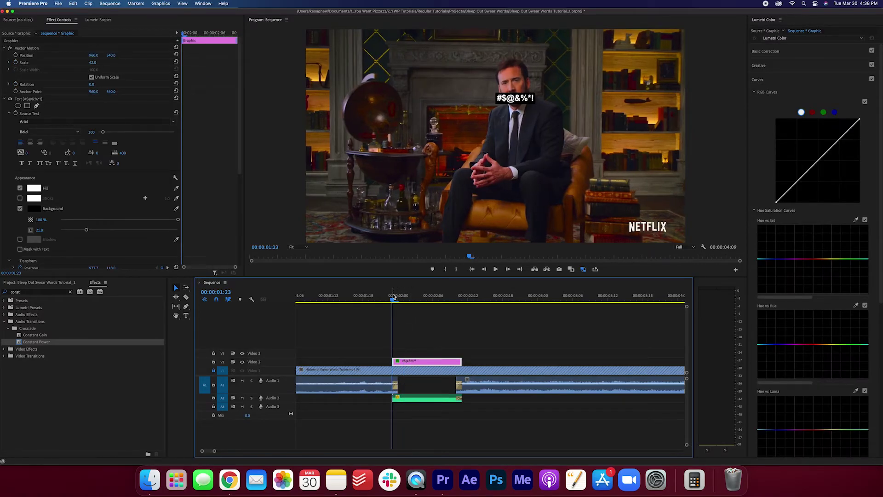
left_click_drag(395, 301, 366, 318)
key("minus")
key("minus")
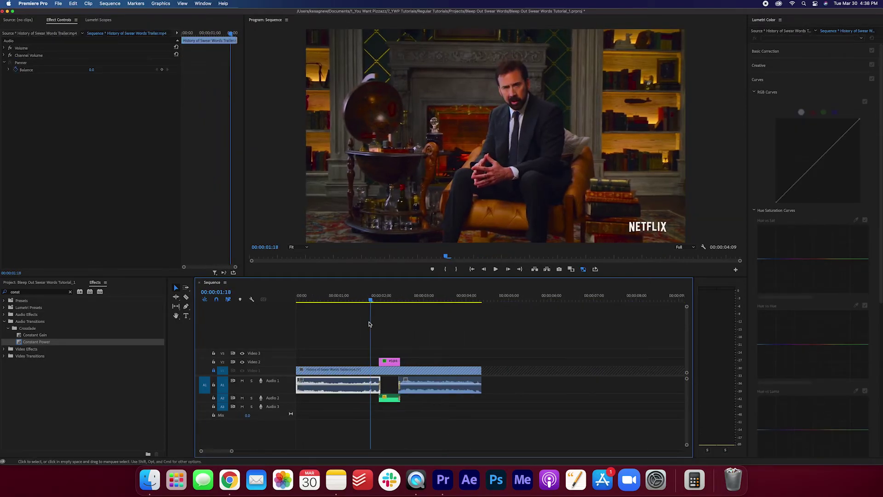